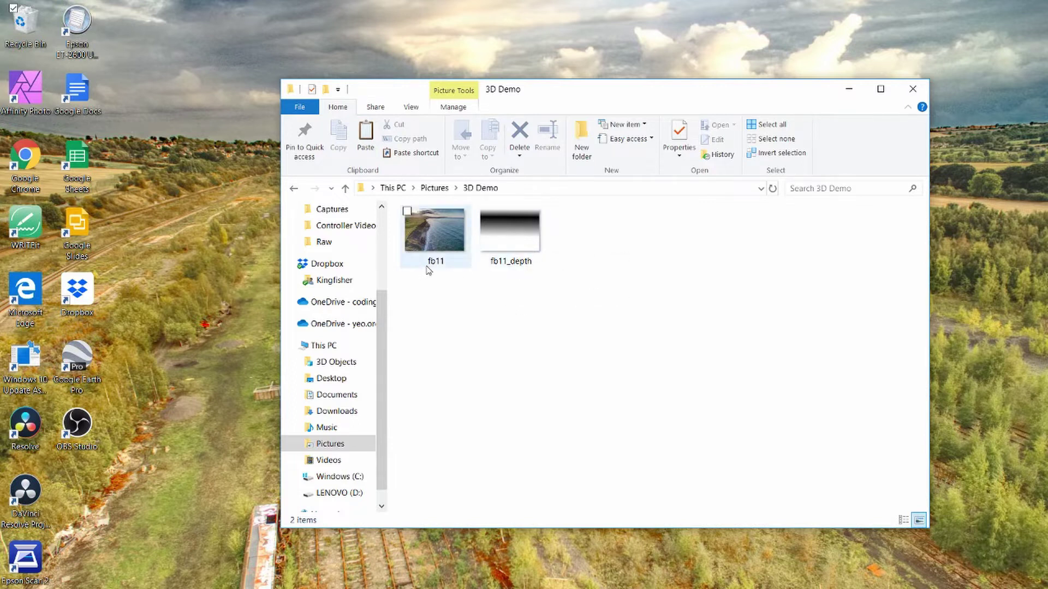
Step: Open the fb11 photo from the 3D Demo folder and compare it with the fb11_depth image
{"action": "mouse_move", "coordinate": [503, 268]}
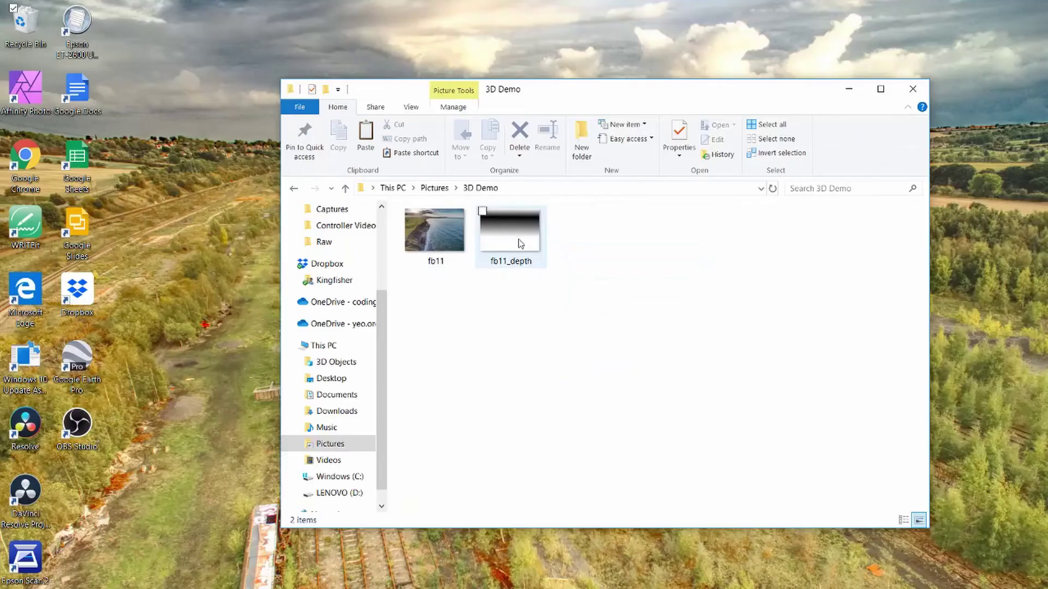
{"action": "left_click", "coordinate": [411, 235]}
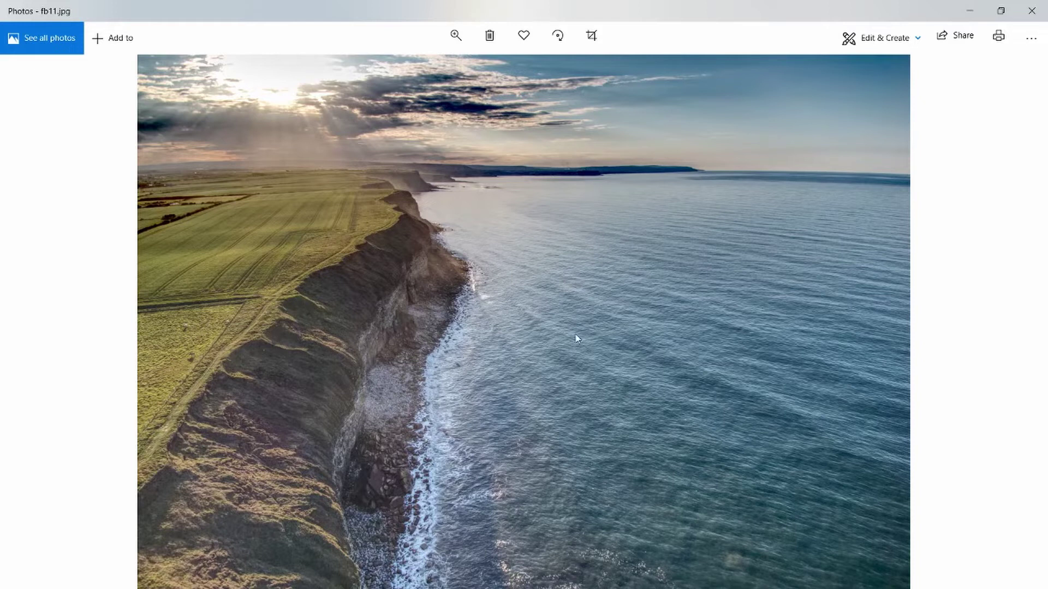
{"action": "key", "text": "Right"}
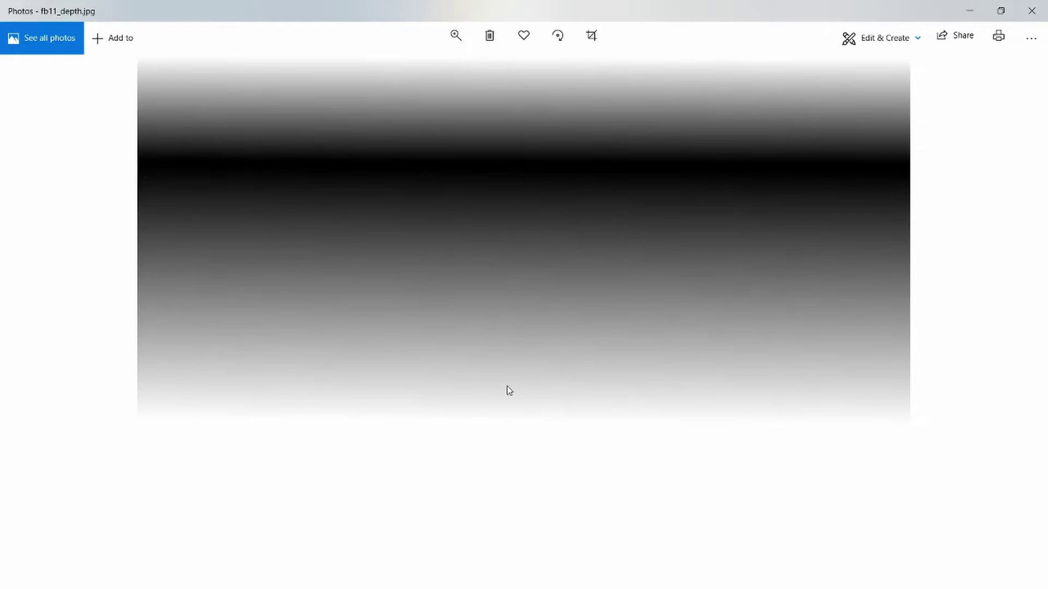
{"action": "key", "text": "Left"}
{"action": "key", "text": "Right"}
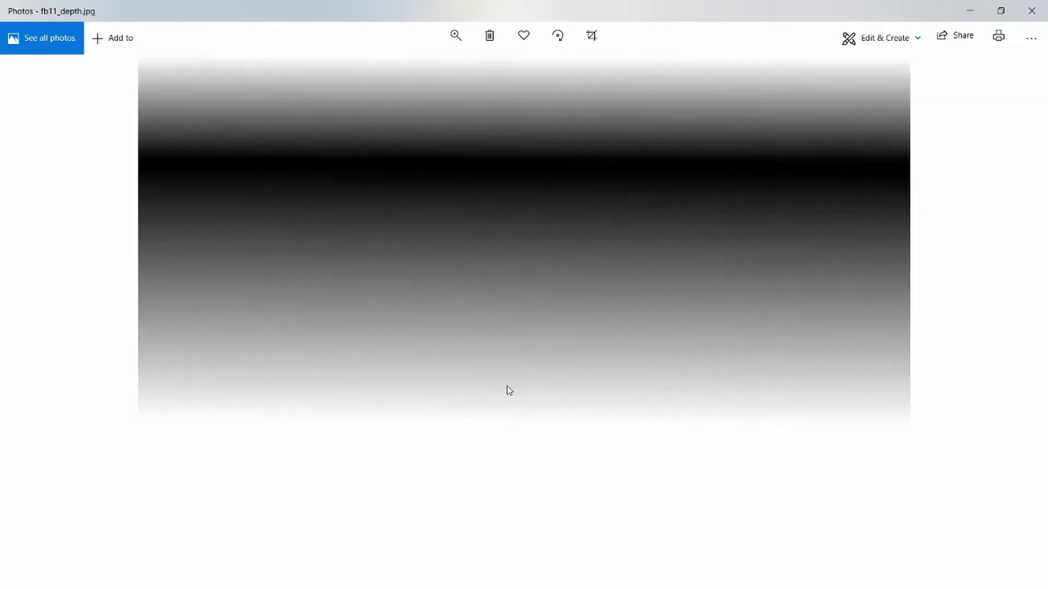
{"action": "key", "text": "Left"}
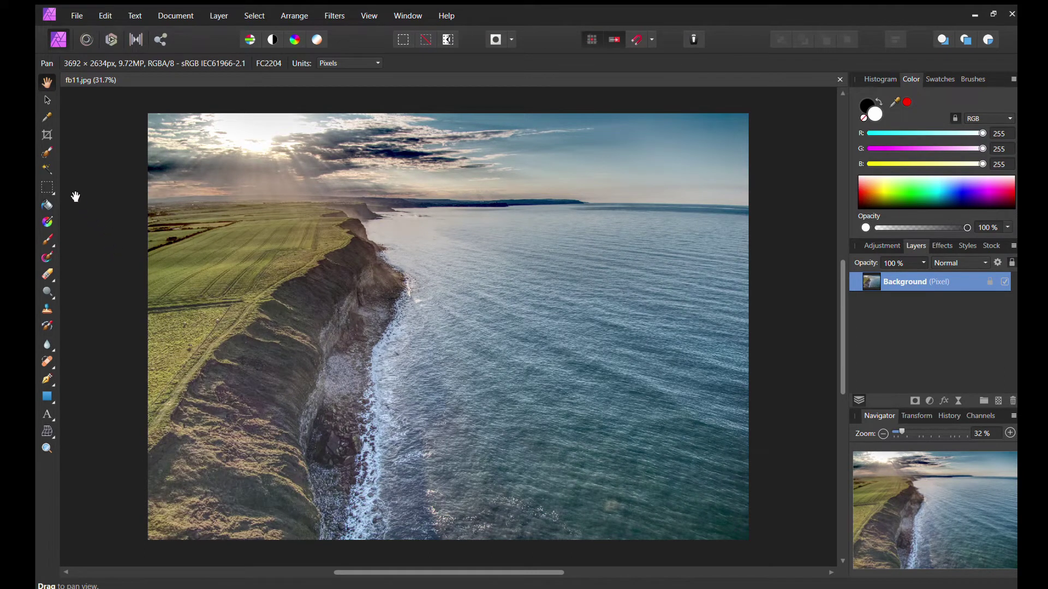
Step: In Affinity Photo, select all the land and sea below the horizon of fb11.jpg with the Selection Brush
{"action": "left_click", "coordinate": [47, 153]}
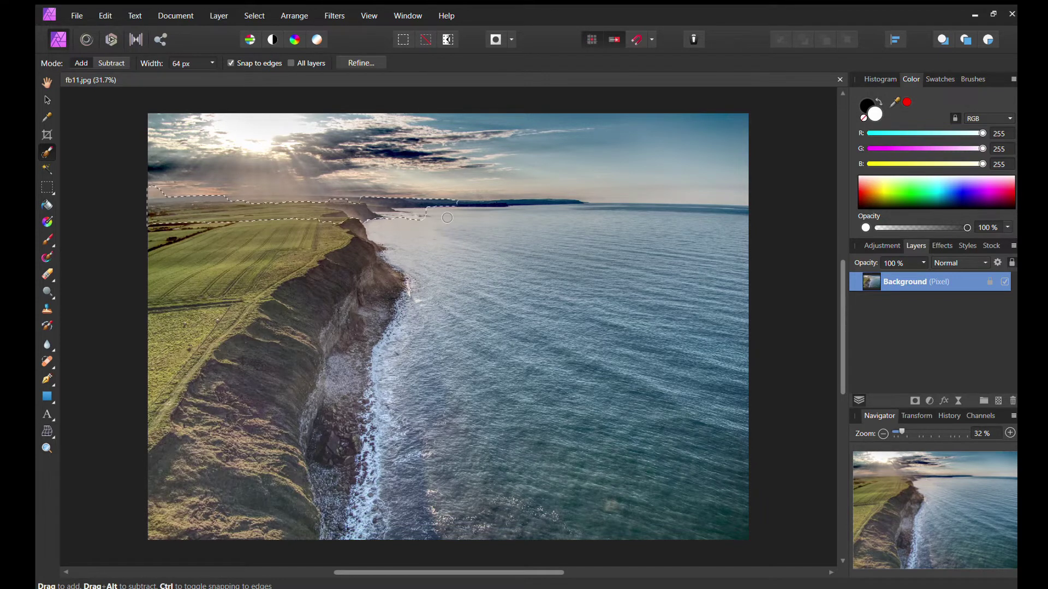
{"action": "mouse_move", "coordinate": [589, 228]}
{"action": "left_mouse_down"}
{"action": "mouse_move", "coordinate": [713, 225]}
{"action": "mouse_move", "coordinate": [702, 249]}
{"action": "left_mouse_up"}
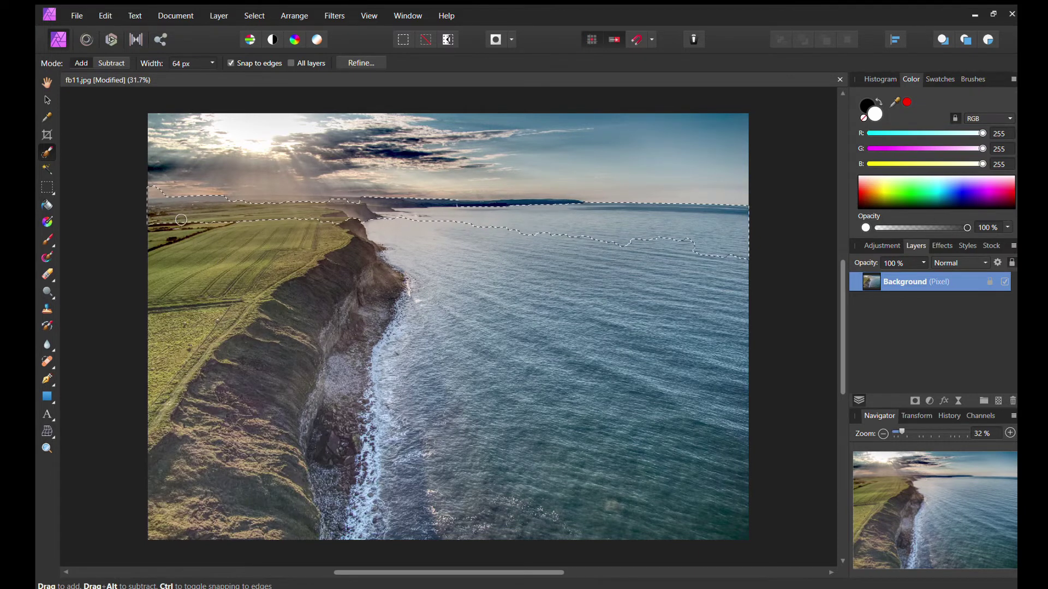
{"action": "mouse_move", "coordinate": [223, 262]}
{"action": "left_mouse_down"}
{"action": "mouse_move", "coordinate": [166, 516]}
{"action": "mouse_move", "coordinate": [175, 535]}
{"action": "mouse_move", "coordinate": [269, 498]}
{"action": "mouse_move", "coordinate": [729, 522]}
{"action": "left_mouse_up"}
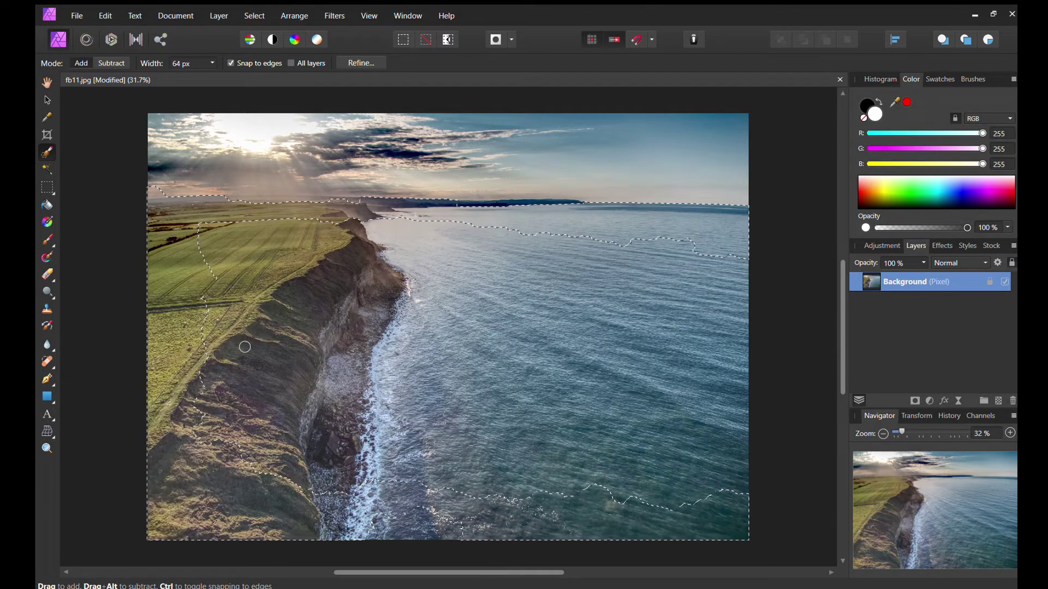
{"action": "mouse_move", "coordinate": [253, 283]}
{"action": "left_mouse_down"}
{"action": "mouse_move", "coordinate": [728, 337]}
{"action": "mouse_move", "coordinate": [693, 335]}
{"action": "left_mouse_up"}
{"action": "left_click_drag", "start_coordinate": [262, 246], "coordinate": [491, 268]}
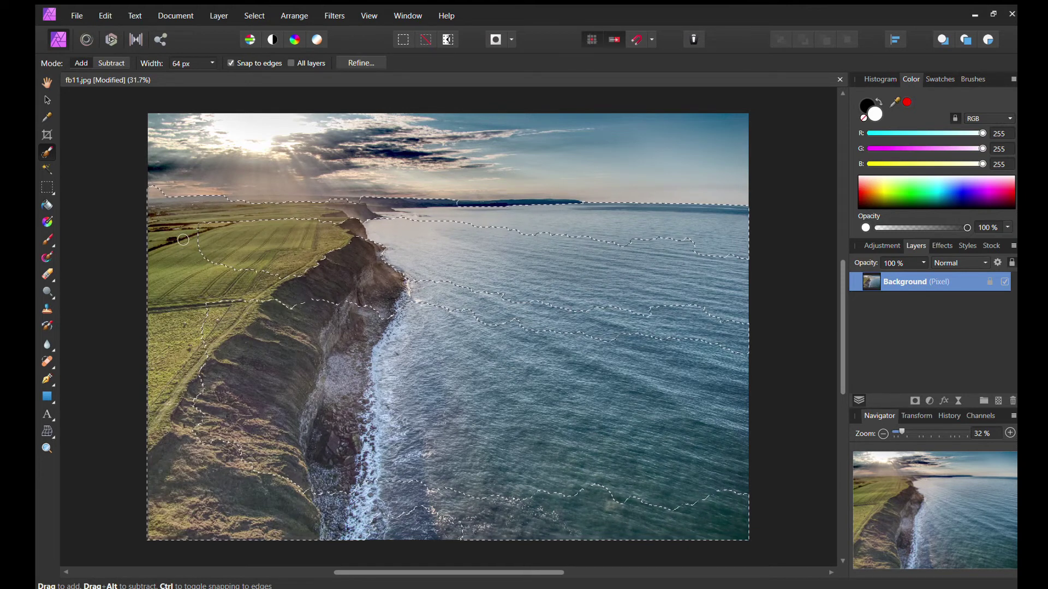
{"action": "mouse_move", "coordinate": [607, 274]}
{"action": "left_mouse_down"}
{"action": "mouse_move", "coordinate": [706, 282]}
{"action": "mouse_move", "coordinate": [646, 293]}
{"action": "mouse_move", "coordinate": [342, 300]}
{"action": "left_mouse_up"}
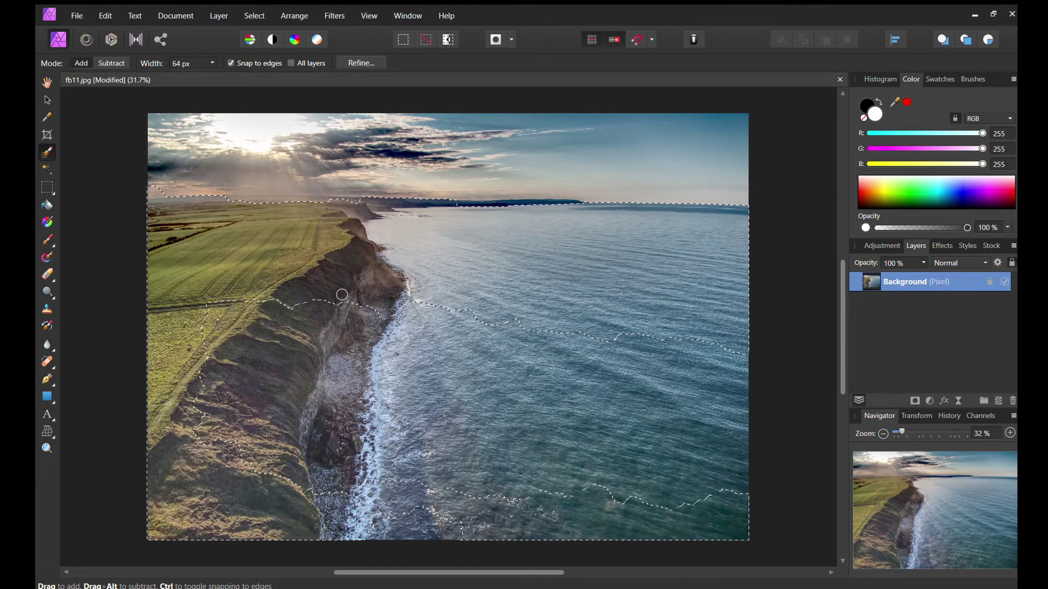
{"action": "mouse_move", "coordinate": [255, 322]}
{"action": "left_mouse_down"}
{"action": "mouse_move", "coordinate": [491, 349]}
{"action": "mouse_move", "coordinate": [765, 405]}
{"action": "mouse_move", "coordinate": [213, 394]}
{"action": "mouse_move", "coordinate": [246, 470]}
{"action": "mouse_move", "coordinate": [491, 425]}
{"action": "mouse_move", "coordinate": [748, 456]}
{"action": "mouse_move", "coordinate": [553, 465]}
{"action": "mouse_move", "coordinate": [415, 436]}
{"action": "mouse_move", "coordinate": [567, 481]}
{"action": "left_mouse_up"}
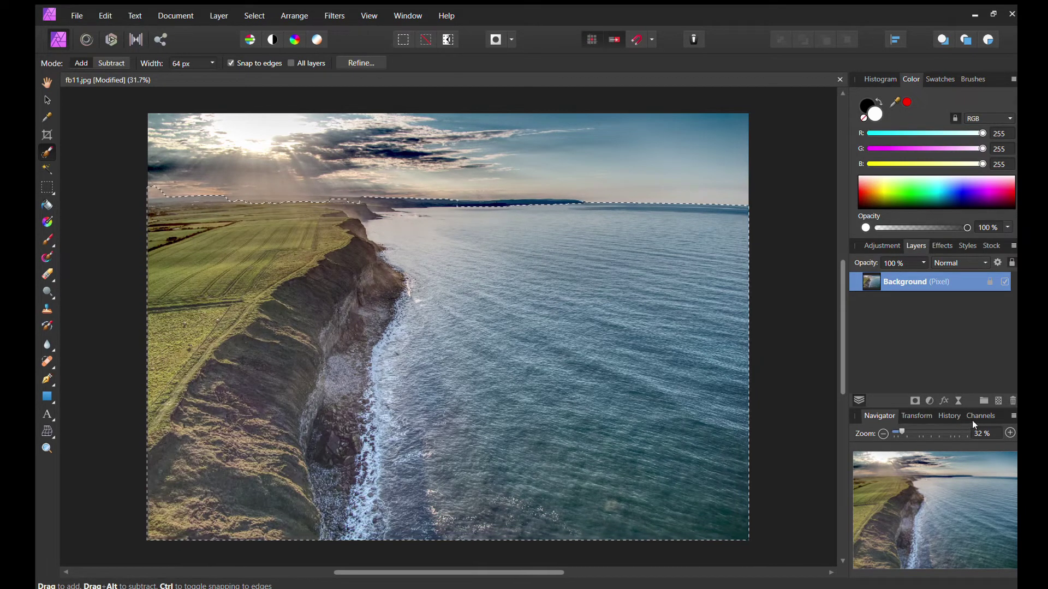
Step: Add the missed strip of distant land along the horizon above the fields to the selection
{"action": "left_click", "coordinate": [1010, 433]}
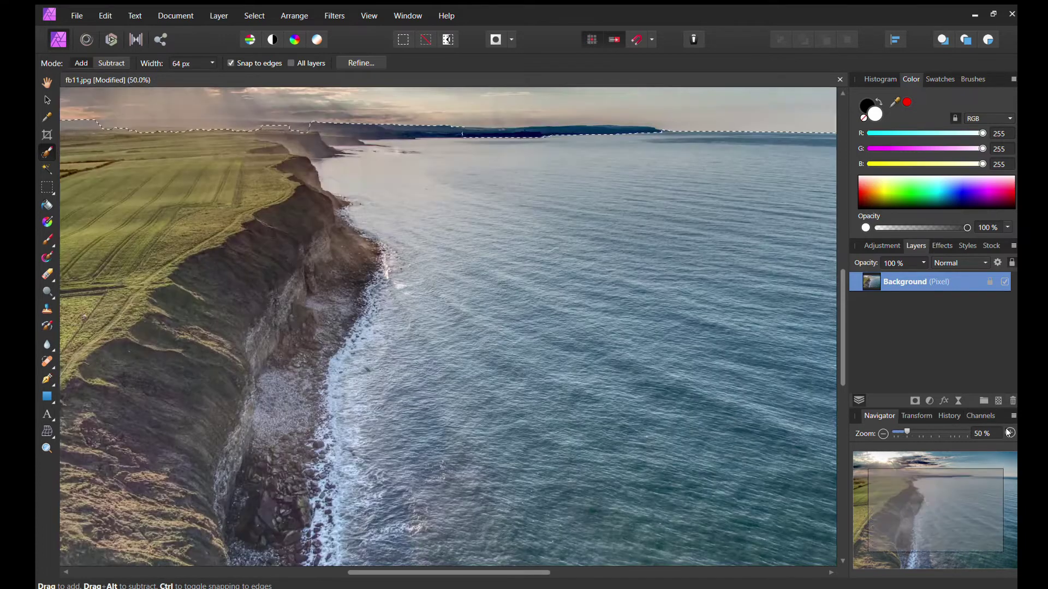
{"action": "left_click_drag", "start_coordinate": [908, 489], "coordinate": [899, 488]}
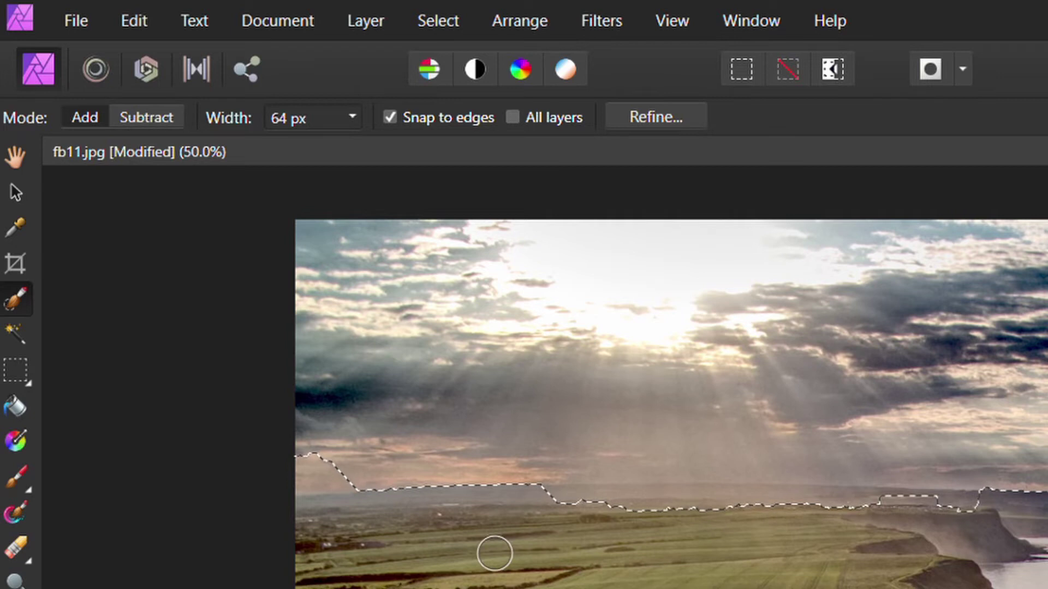
{"action": "left_click", "coordinate": [133, 108]}
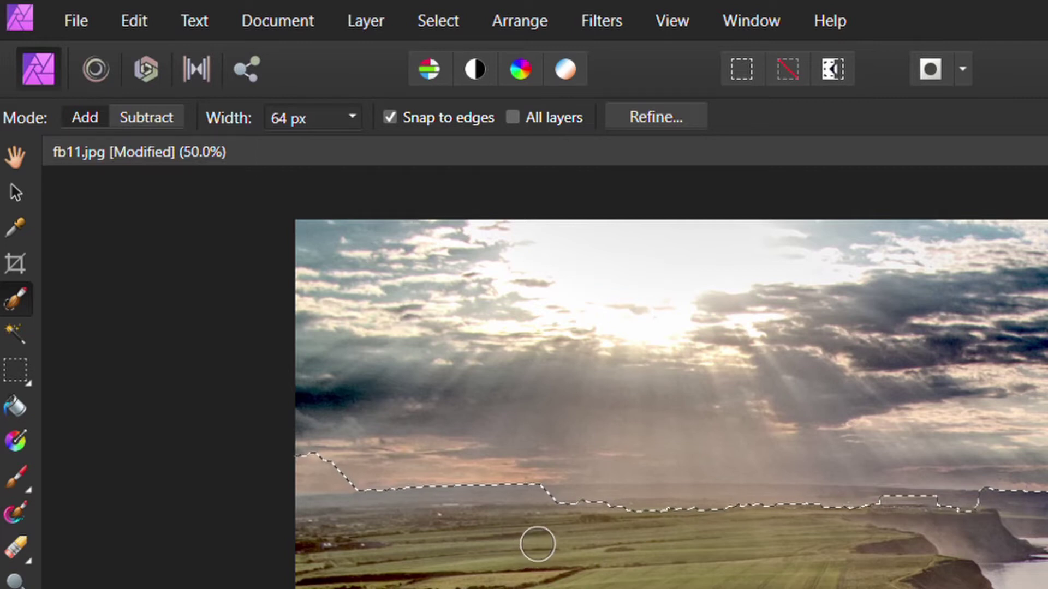
{"action": "mouse_move", "coordinate": [538, 542]}
{"action": "left_mouse_down"}
{"action": "mouse_move", "coordinate": [583, 533]}
{"action": "mouse_move", "coordinate": [565, 531]}
{"action": "mouse_move", "coordinate": [568, 522]}
{"action": "mouse_move", "coordinate": [829, 520]}
{"action": "left_mouse_up"}
{"action": "left_click_drag", "start_coordinate": [893, 522], "coordinate": [963, 519]}
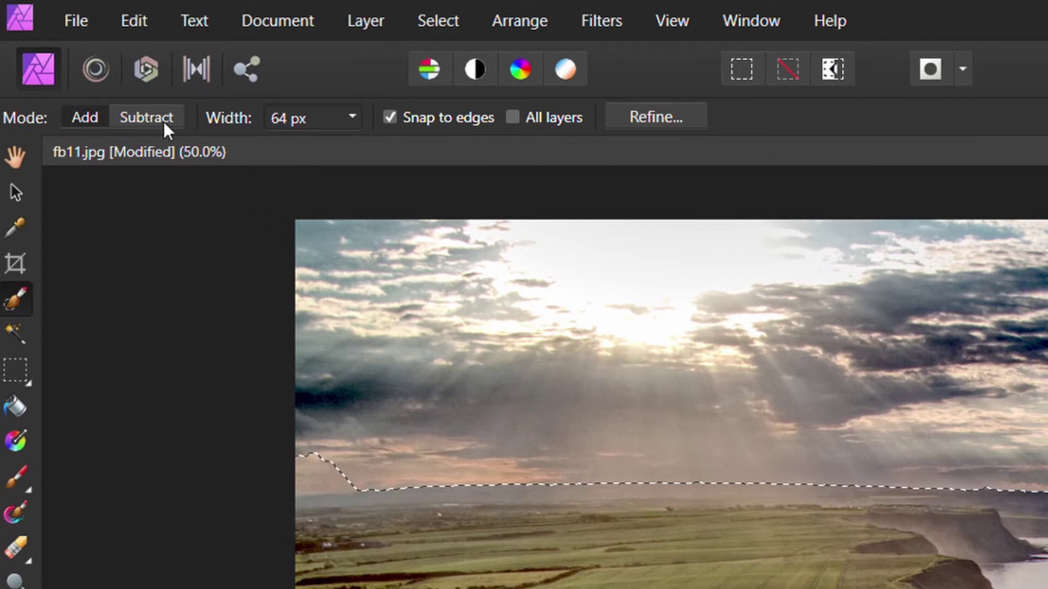
Step: Subtract the stray patch of sky at the far-left horizon from the selection and add the distant headland to it
{"action": "left_click", "coordinate": [85, 118]}
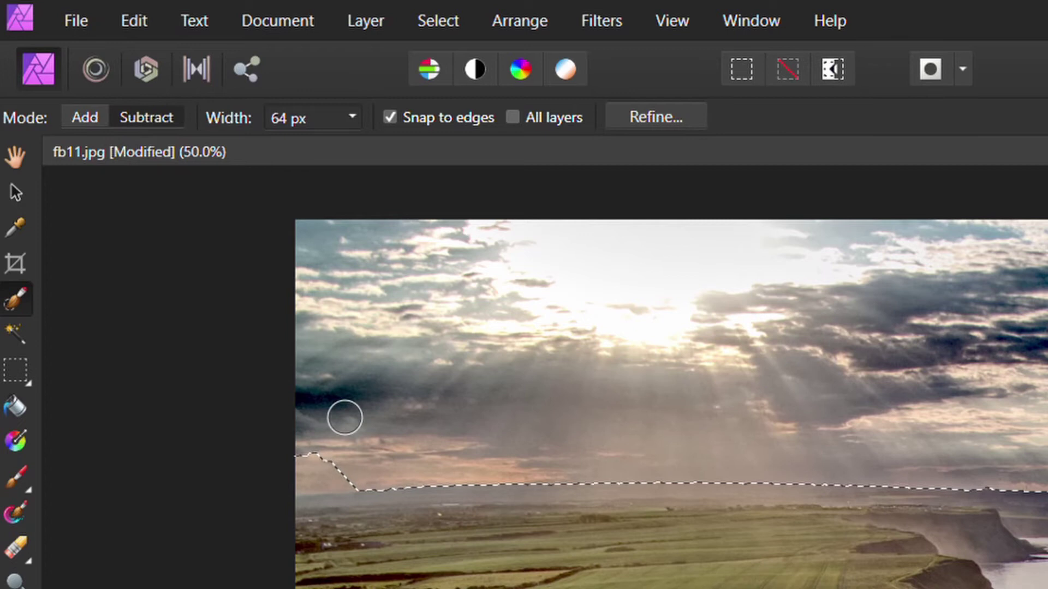
{"action": "left_click_drag", "start_coordinate": [350, 469], "coordinate": [344, 467]}
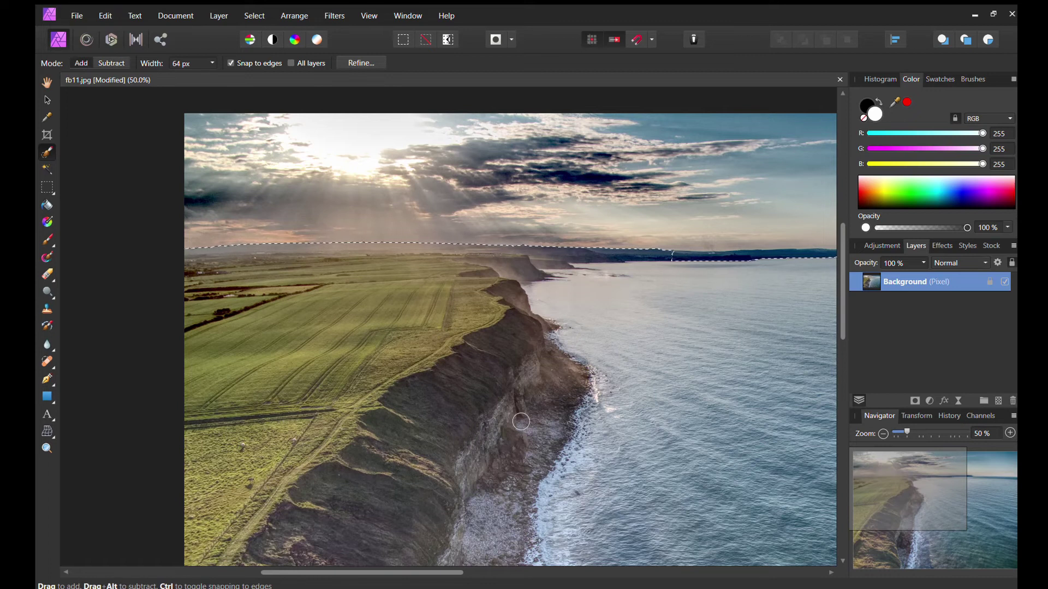
{"action": "left_click_drag", "start_coordinate": [436, 572], "coordinate": [545, 572]}
{"action": "left_click_drag", "start_coordinate": [399, 269], "coordinate": [603, 256]}
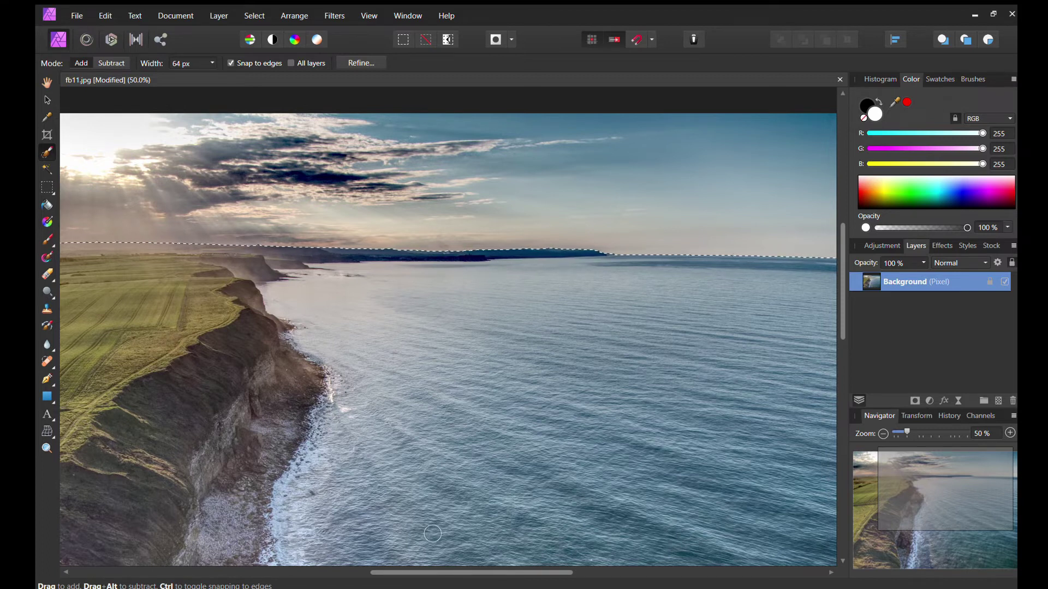
{"action": "left_click_drag", "start_coordinate": [426, 572], "coordinate": [360, 580]}
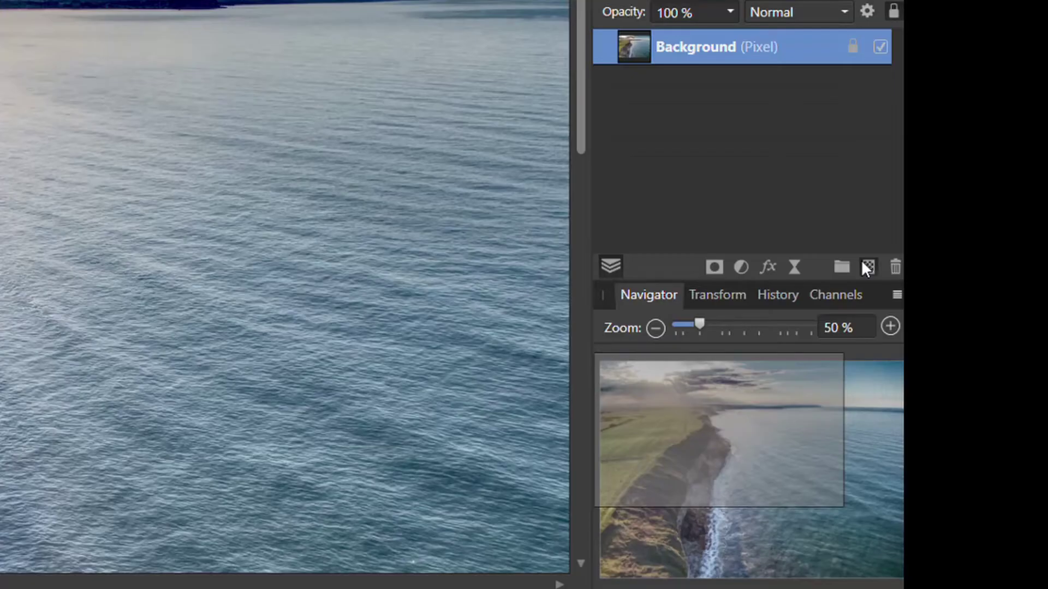
Step: On a new pixel layer with the Background layer hidden, fill the selection with a vertical linear gradient running down from the horizon
{"action": "left_click", "coordinate": [997, 401]}
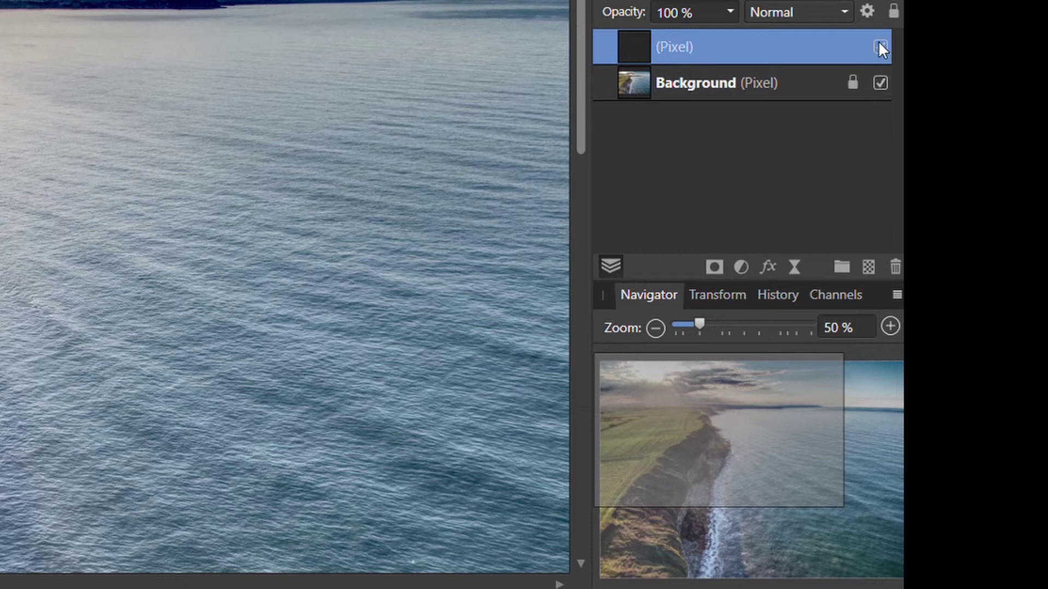
{"action": "left_click", "coordinate": [879, 81]}
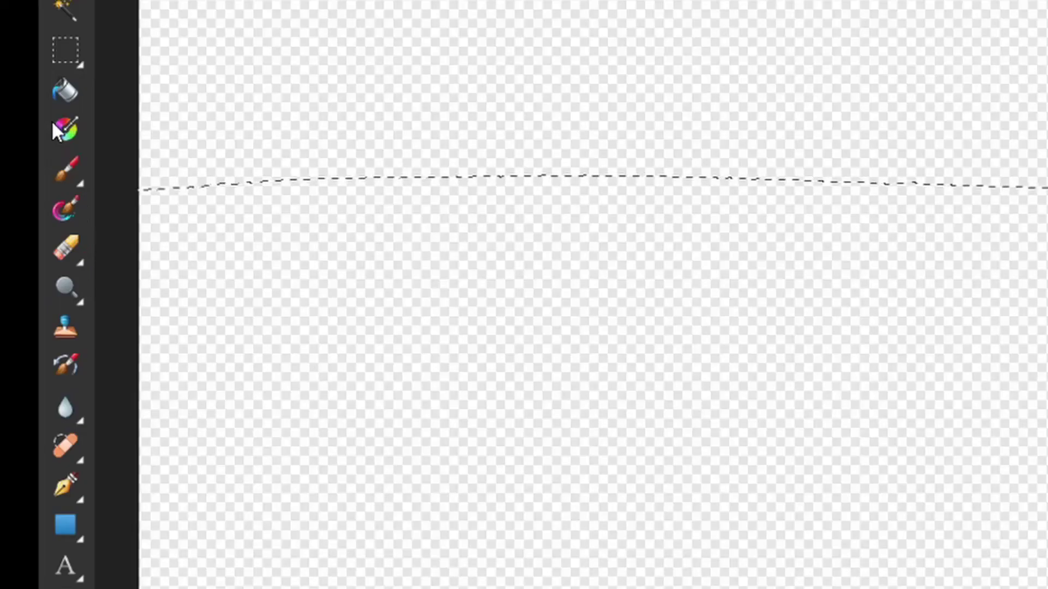
{"action": "left_click", "coordinate": [54, 125]}
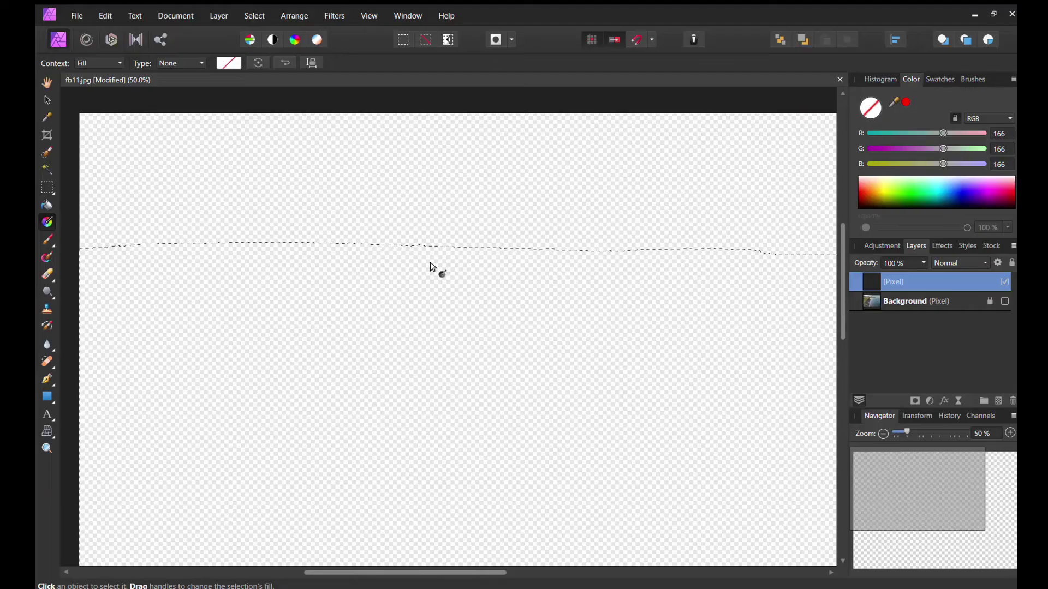
{"action": "left_click", "coordinate": [430, 266]}
{"action": "left_click_drag", "start_coordinate": [431, 266], "coordinate": [416, 563]}
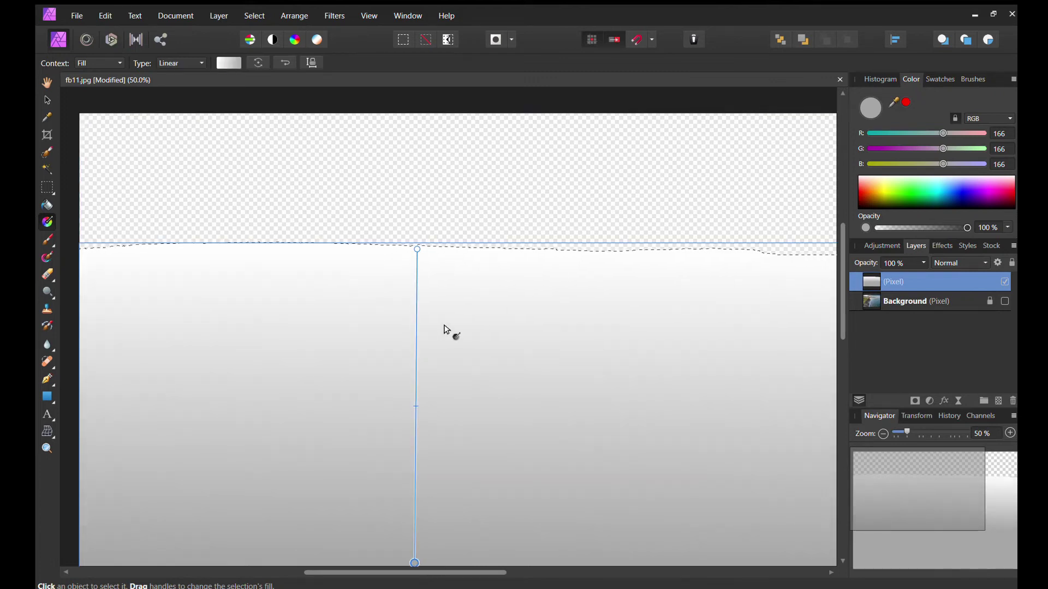
Step: Set the gradient's horizon stop to black (RGB 0, 0, 0) and its lower stop to white (RGB 255, 255, 255)
{"action": "left_click", "coordinate": [420, 254]}
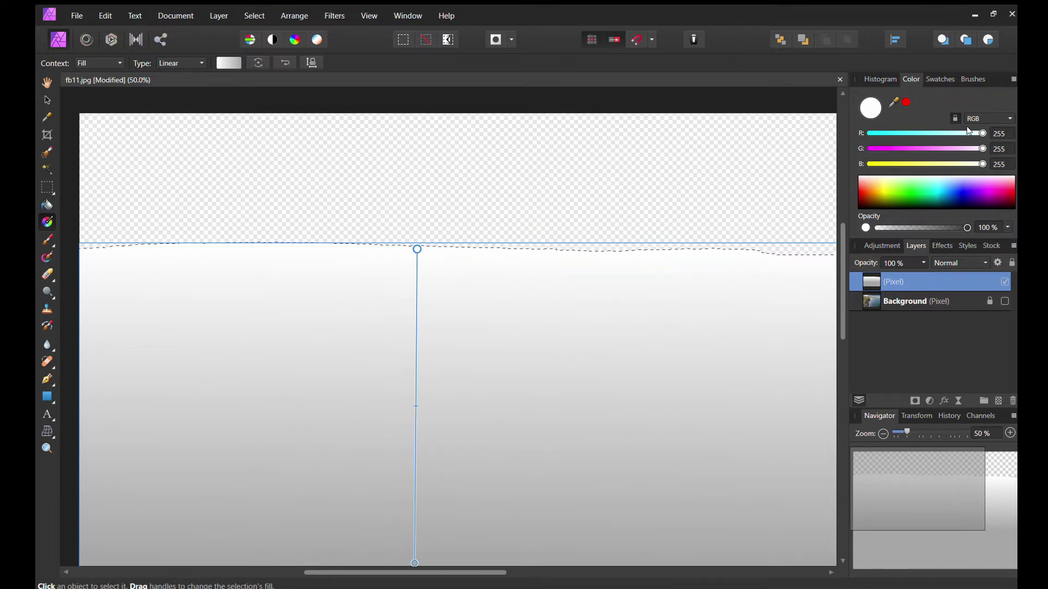
{"action": "left_click_drag", "start_coordinate": [982, 133], "coordinate": [855, 133]}
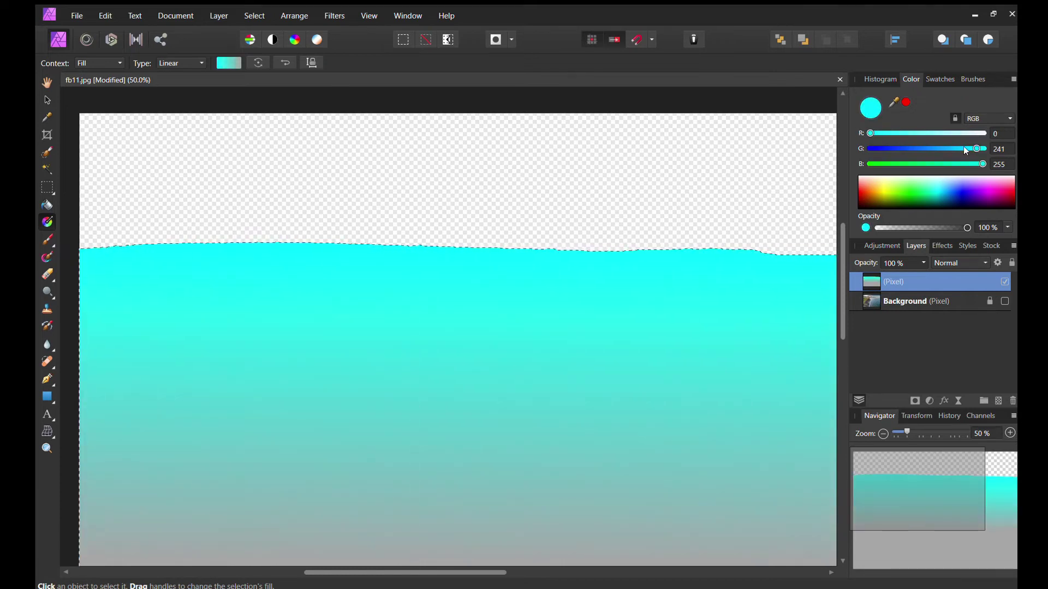
{"action": "left_click_drag", "start_coordinate": [964, 146], "coordinate": [855, 146]}
{"action": "left_click_drag", "start_coordinate": [982, 162], "coordinate": [867, 204]}
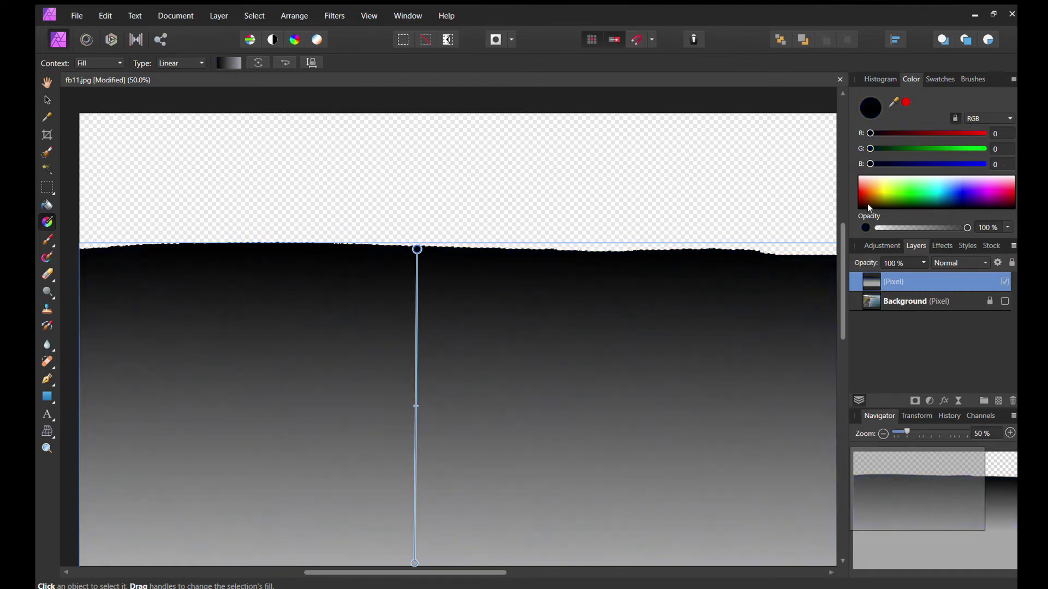
{"action": "left_click", "coordinate": [417, 565]}
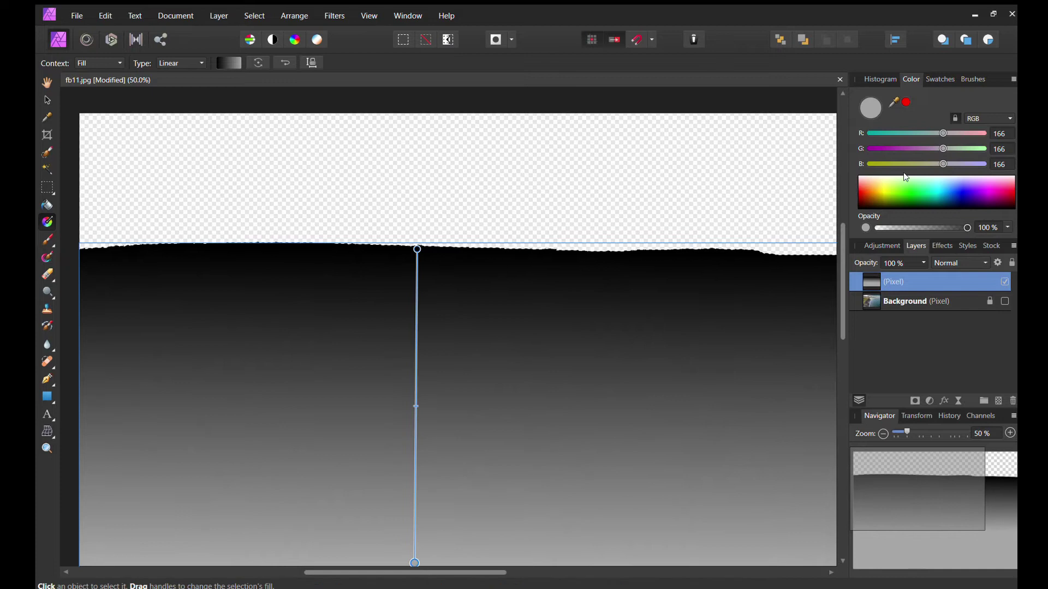
{"action": "left_click_drag", "start_coordinate": [942, 133], "coordinate": [985, 163]}
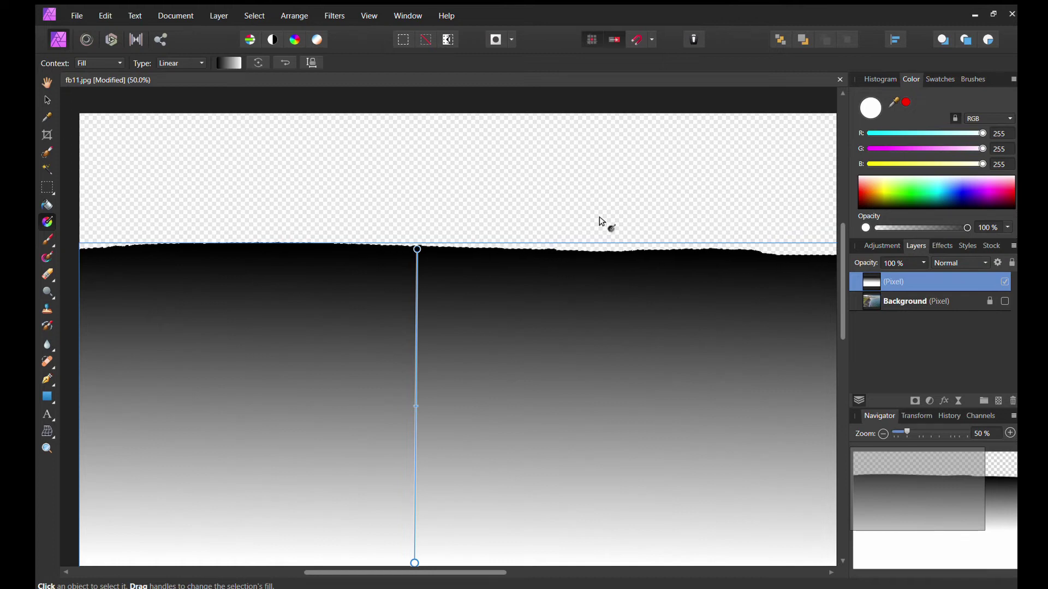
Step: Invert the pixel selection and fill the sky area on another new pixel layer with a linear gradient running up from the horizon
{"action": "left_click", "coordinate": [524, 172]}
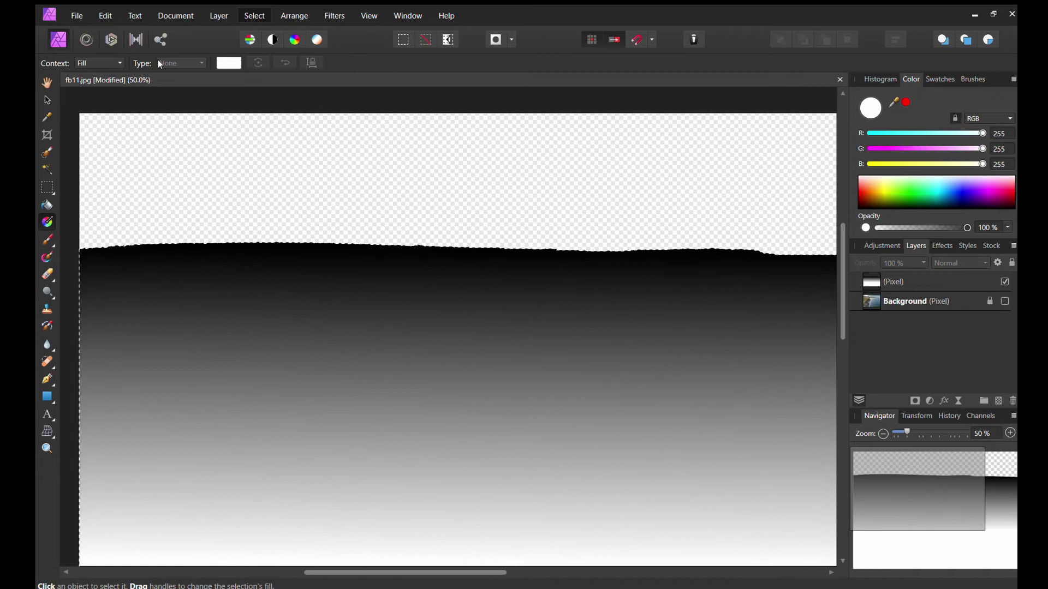
{"action": "key", "text": "ctrl+shift+i"}
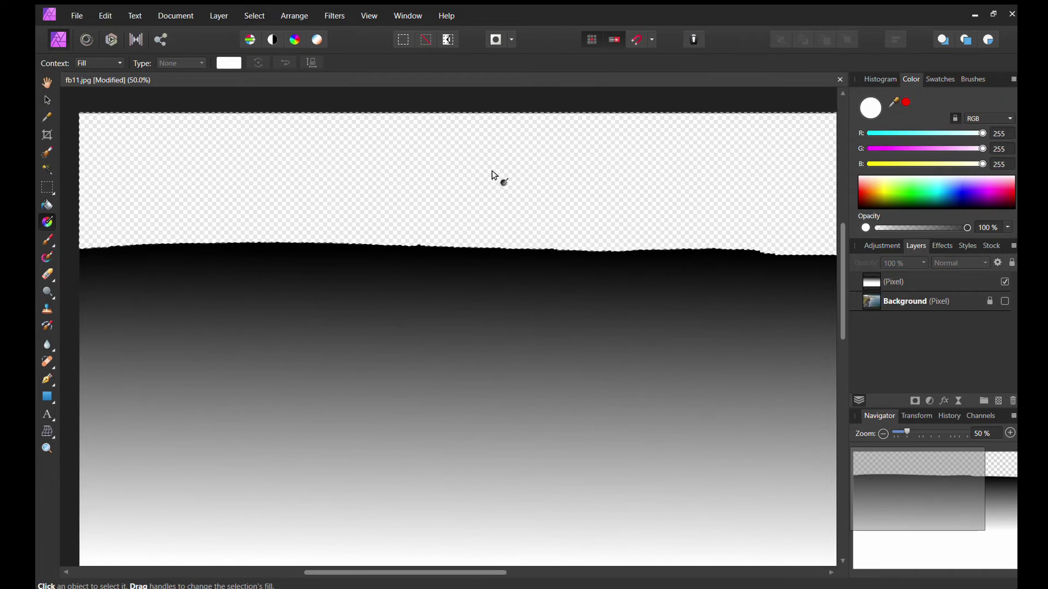
{"action": "left_click", "coordinate": [901, 281]}
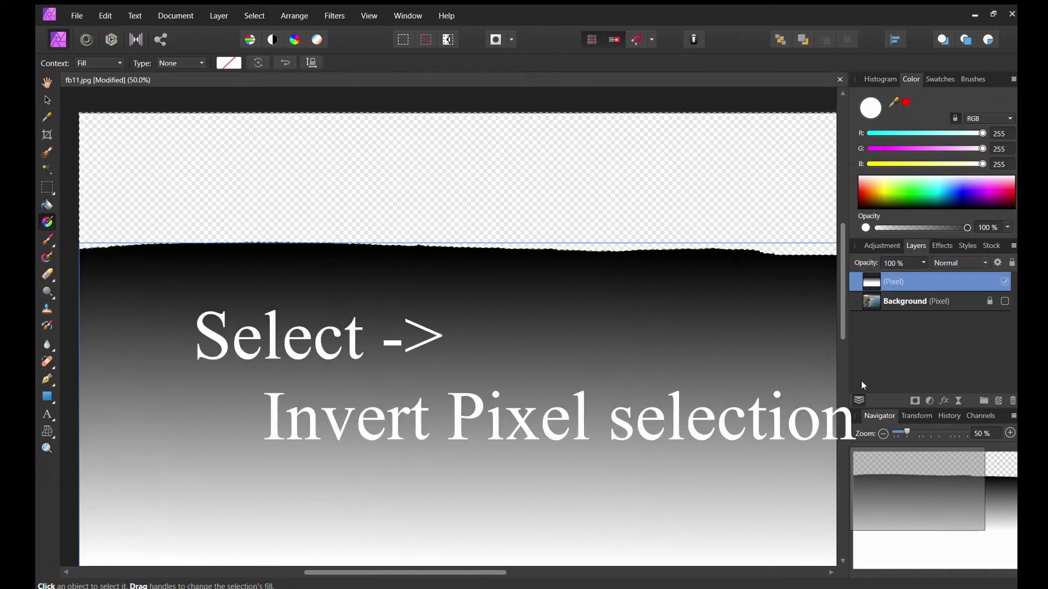
{"action": "left_click", "coordinate": [998, 401]}
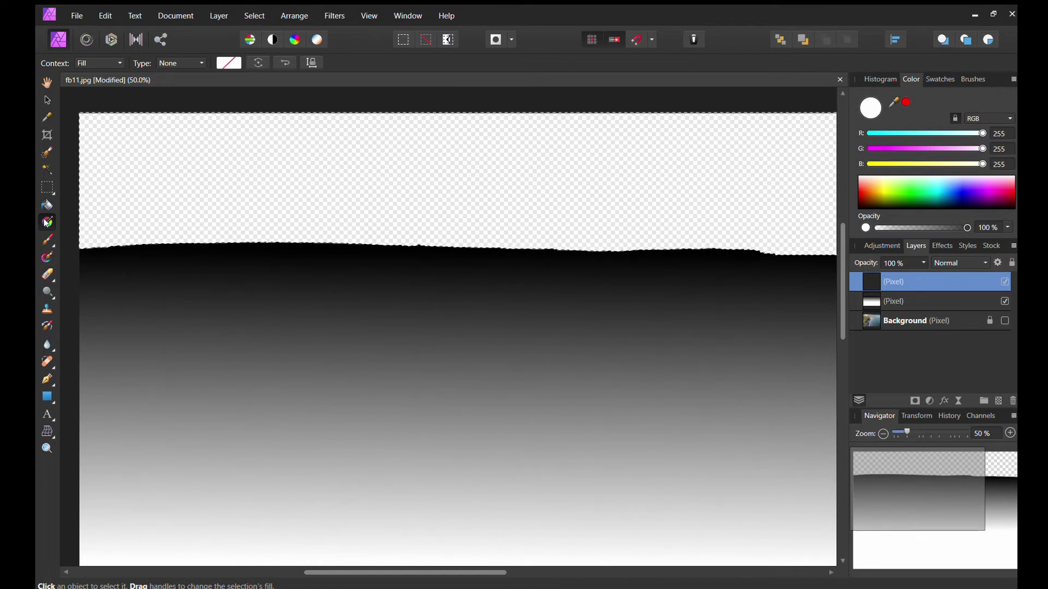
{"action": "left_click_drag", "start_coordinate": [488, 256], "coordinate": [490, 135]}
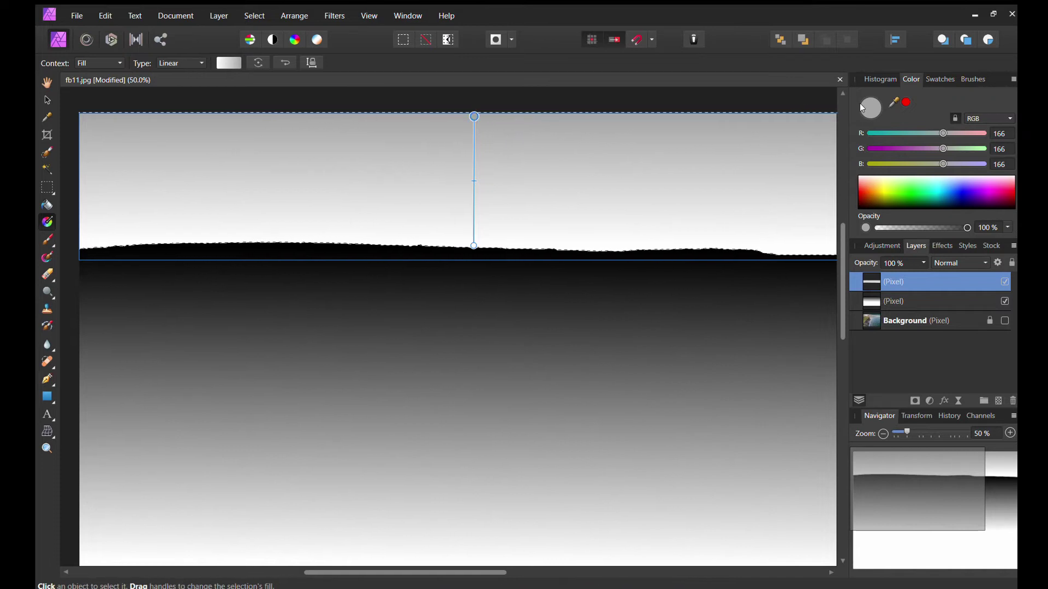
Step: Set the sky gradient's upper stop to white (RGB 255, 255, 255)
{"action": "left_click", "coordinate": [862, 176]}
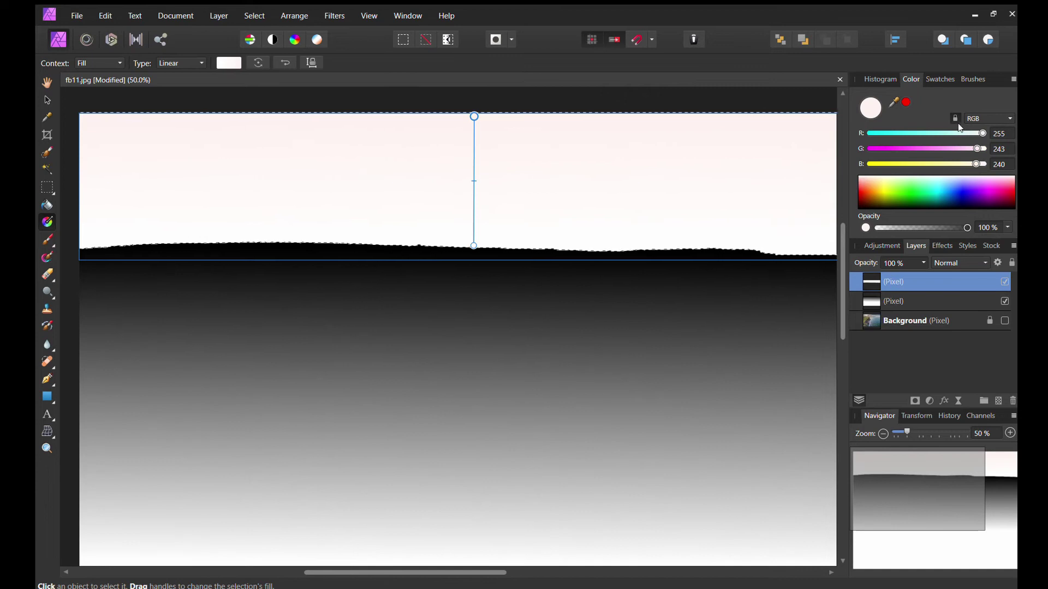
{"action": "left_click_drag", "start_coordinate": [975, 146], "coordinate": [988, 163]}
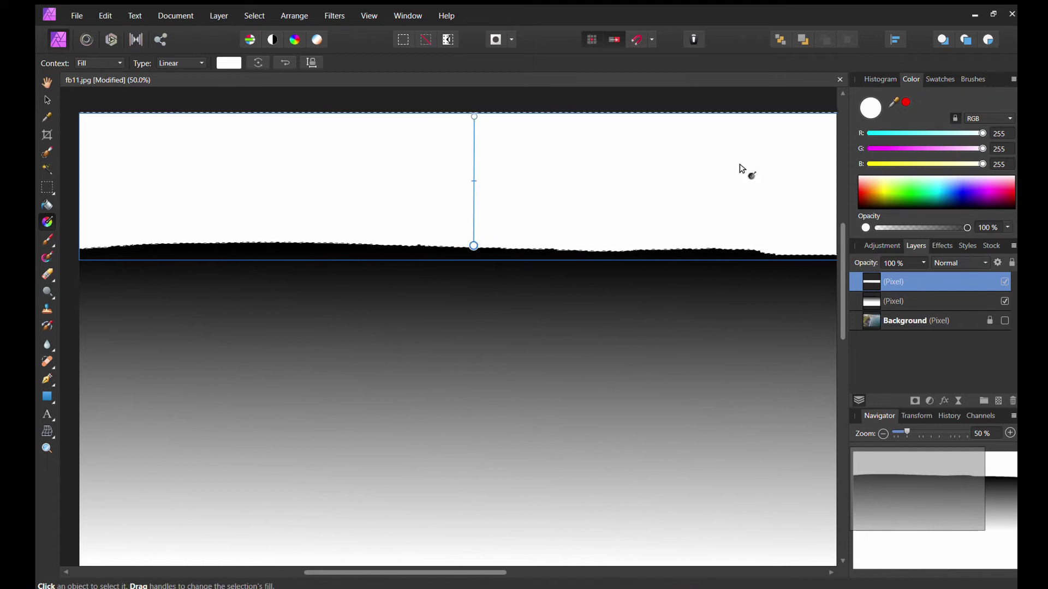
Step: Set the sky gradient's horizon stop to black (RGB 0, 0, 0)
{"action": "left_click", "coordinate": [884, 207]}
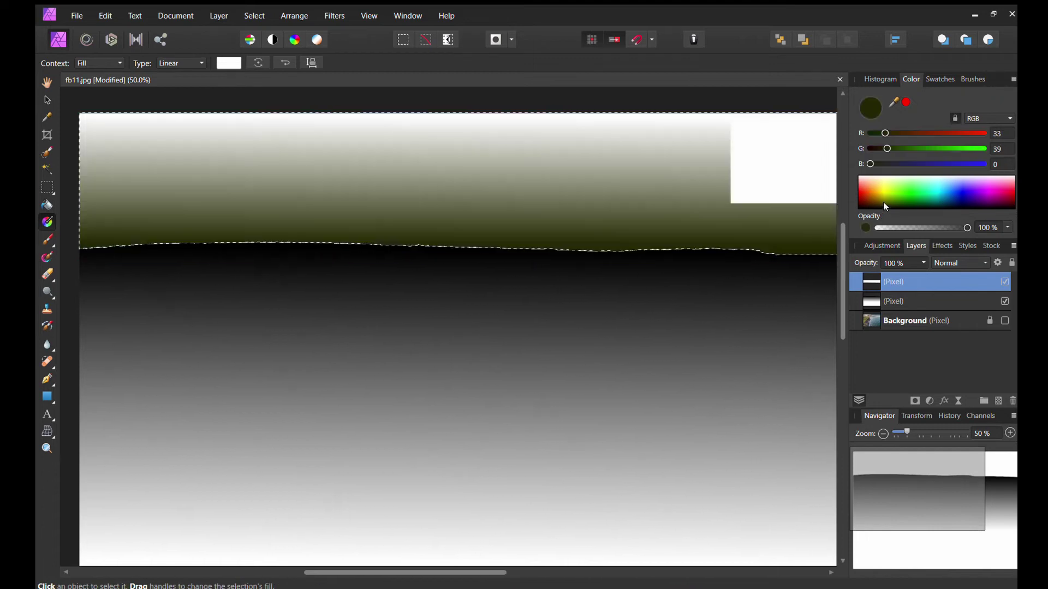
{"action": "left_click_drag", "start_coordinate": [883, 145], "coordinate": [856, 145]}
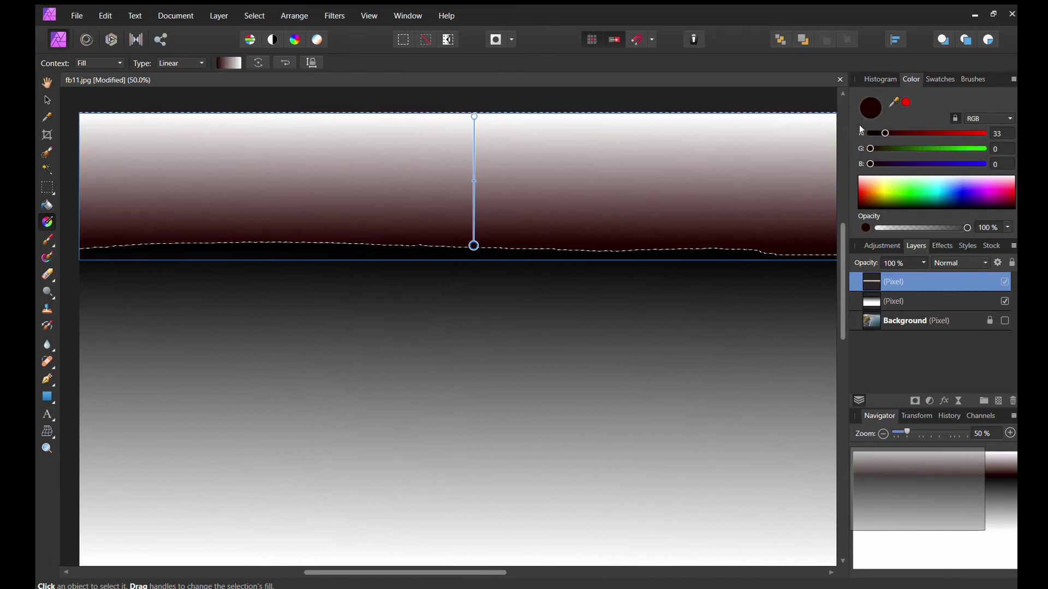
{"action": "left_click_drag", "start_coordinate": [884, 131], "coordinate": [854, 135]}
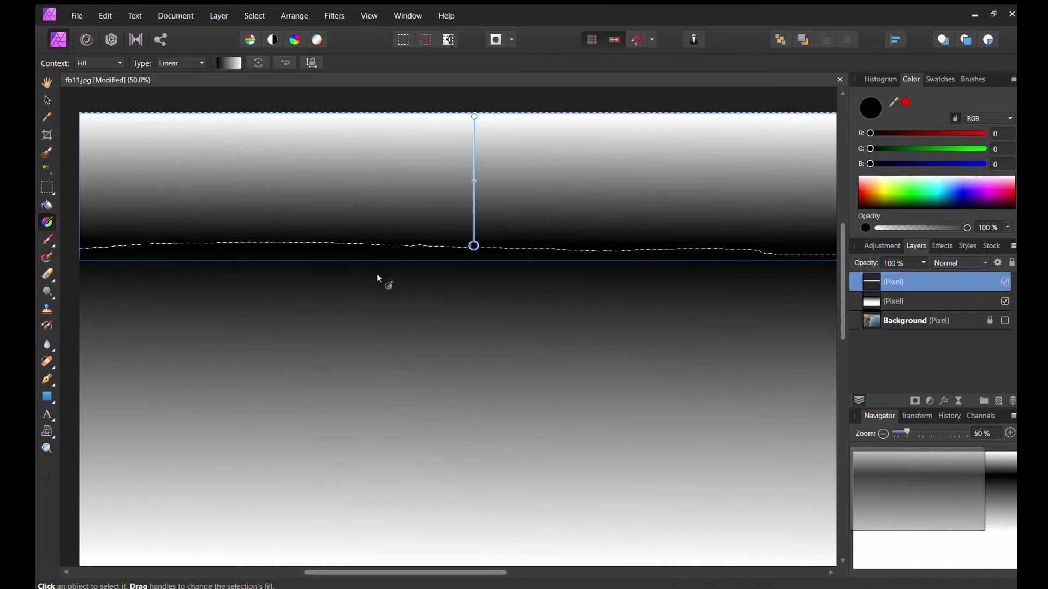
Step: Finish the gradient fill by switching to the View tool, and clear the pixel selection
{"action": "left_click", "coordinate": [415, 328]}
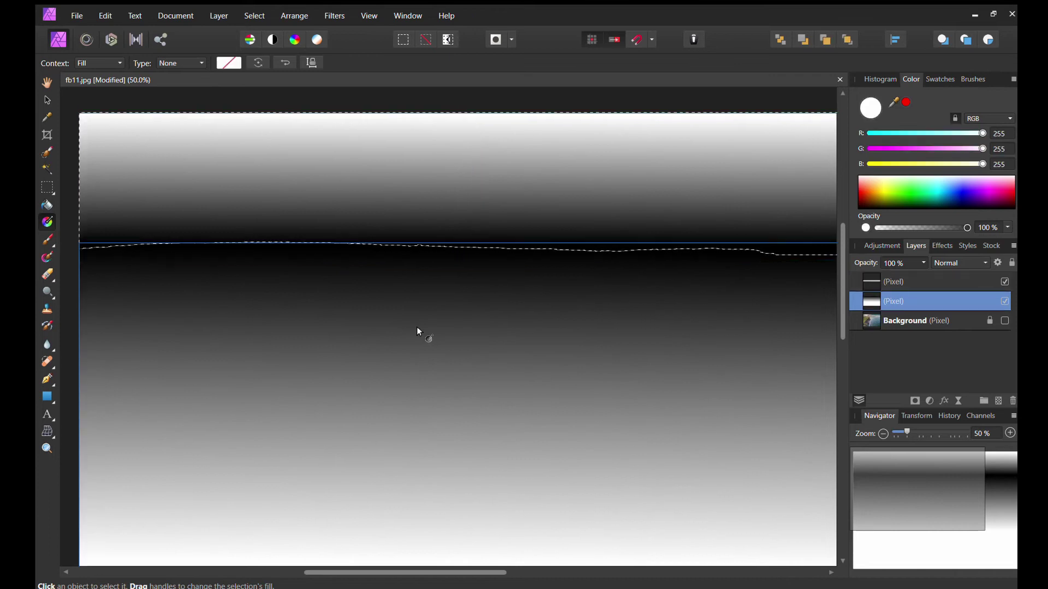
{"action": "left_click", "coordinate": [47, 83]}
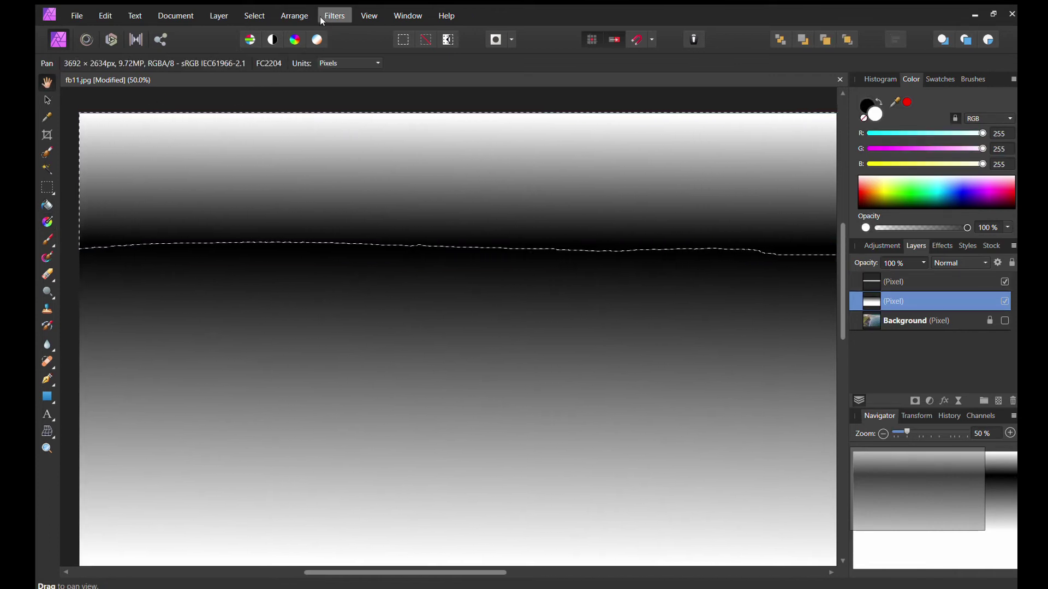
{"action": "key", "text": "ctrl+d"}
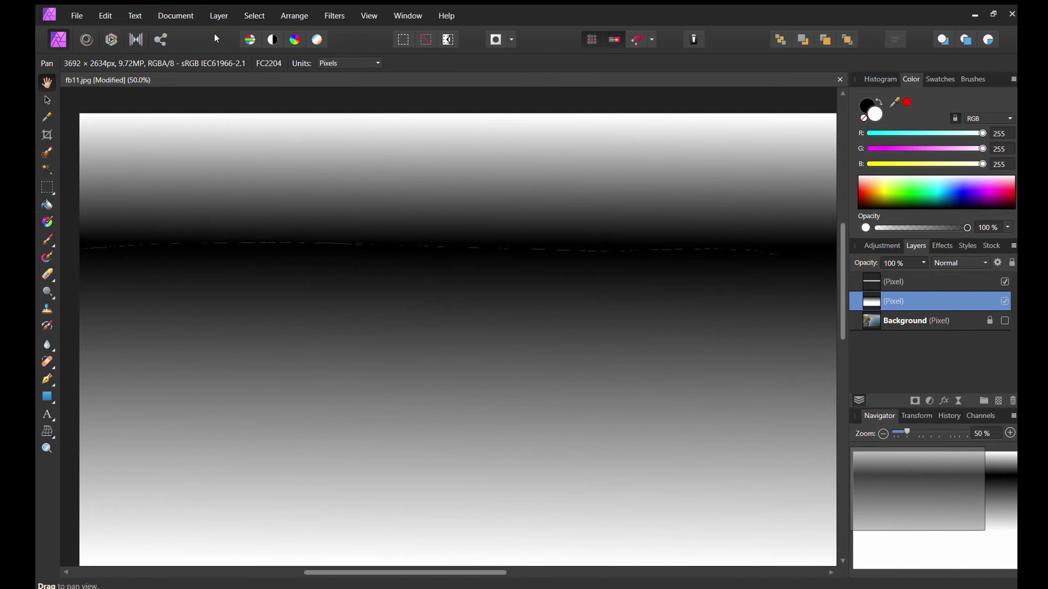
Step: Toggle the visibility of the two gradient layers to compare the depth map with the original coastal photo
{"action": "left_click", "coordinate": [1004, 300]}
{"action": "left_click", "coordinate": [1002, 281]}
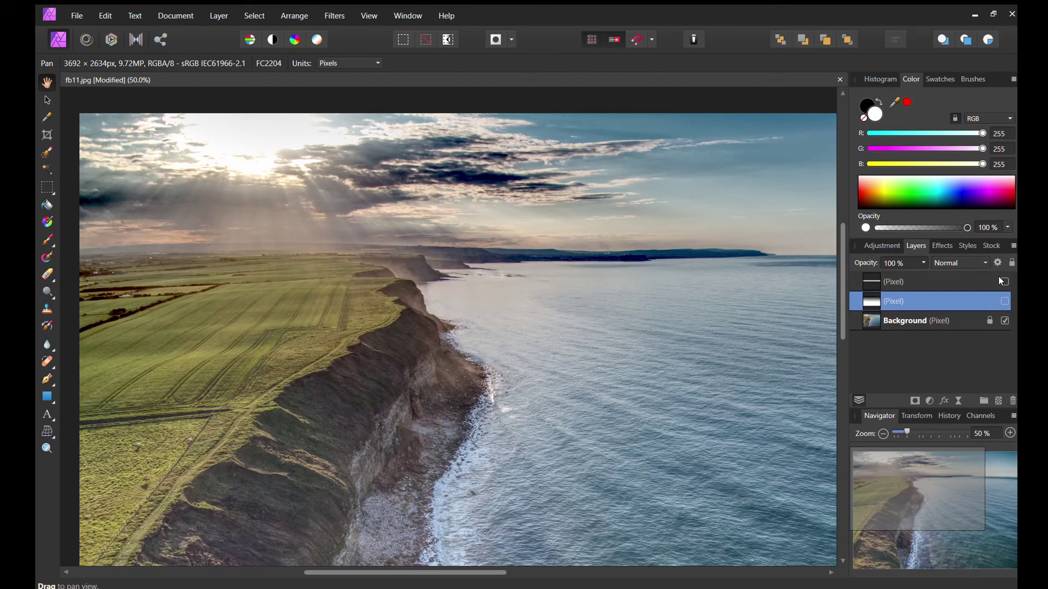
{"action": "left_click", "coordinate": [1002, 281]}
{"action": "left_click", "coordinate": [1002, 281]}
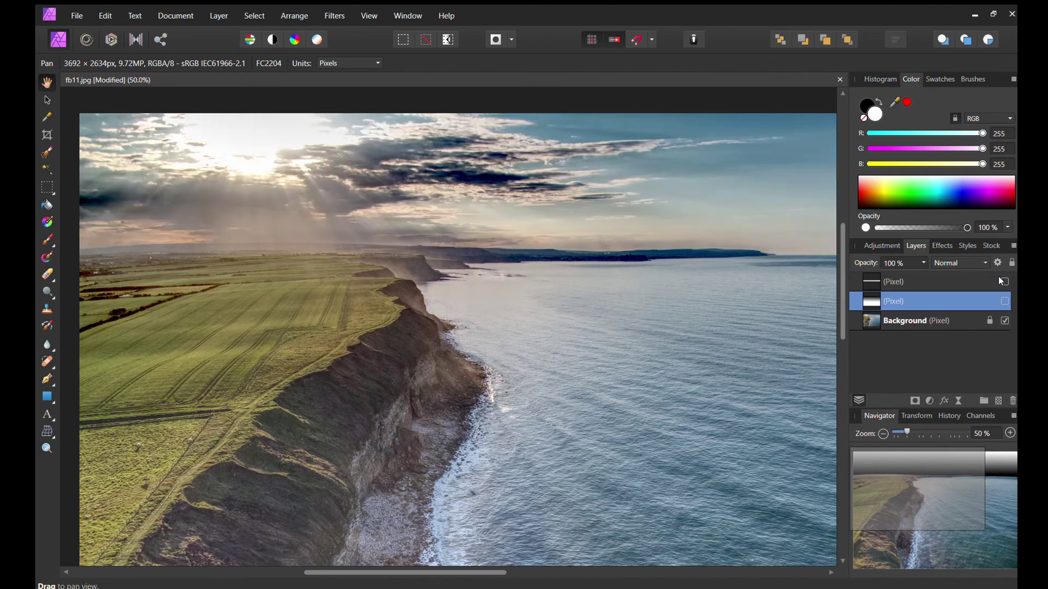
{"action": "left_click", "coordinate": [1003, 300]}
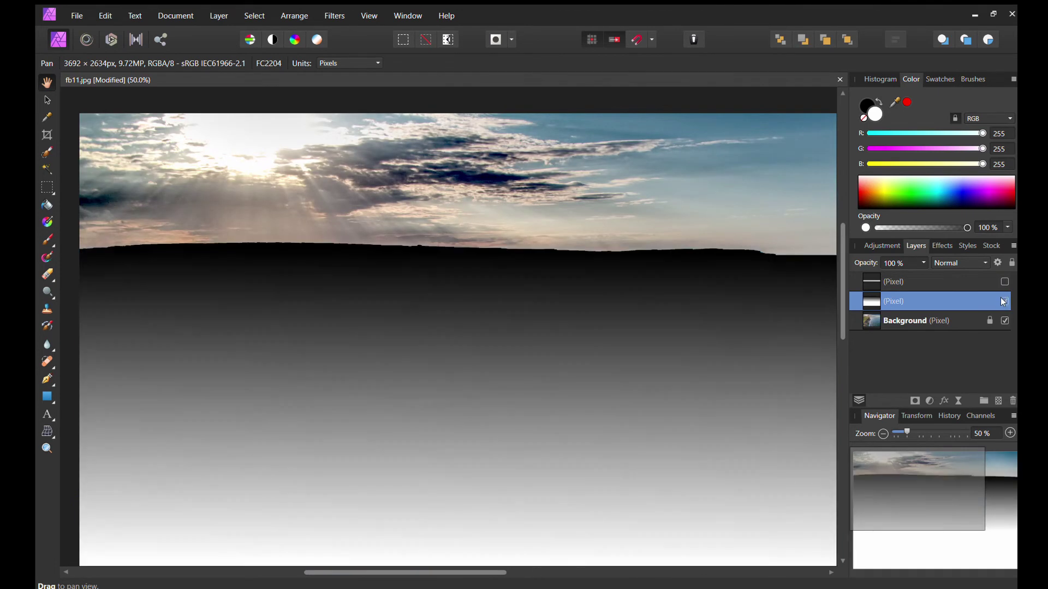
{"action": "left_click", "coordinate": [1004, 301]}
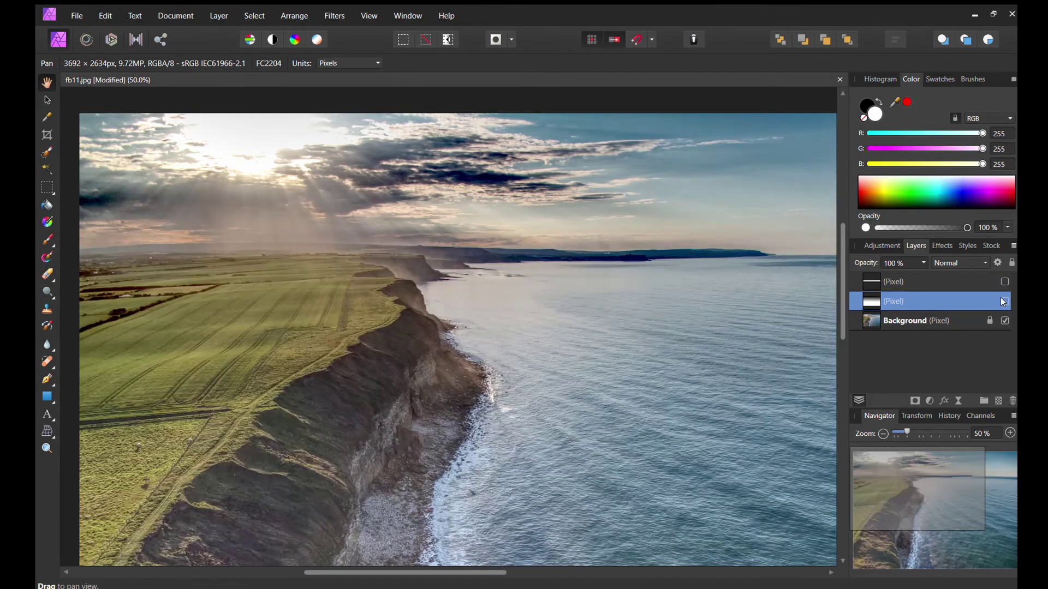
{"action": "left_click", "coordinate": [1004, 301]}
{"action": "left_click", "coordinate": [1003, 281]}
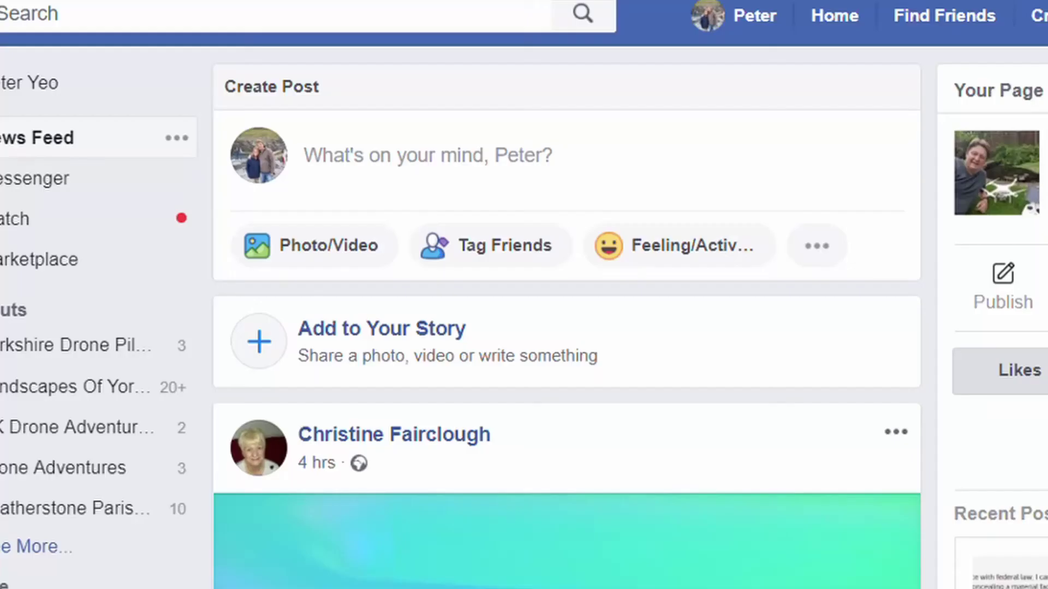
Step: Switch to Facebook, publish the coastal photo as a 3D photo in a new News Feed post, and open the posted photo
{"action": "left_click", "coordinate": [324, 256]}
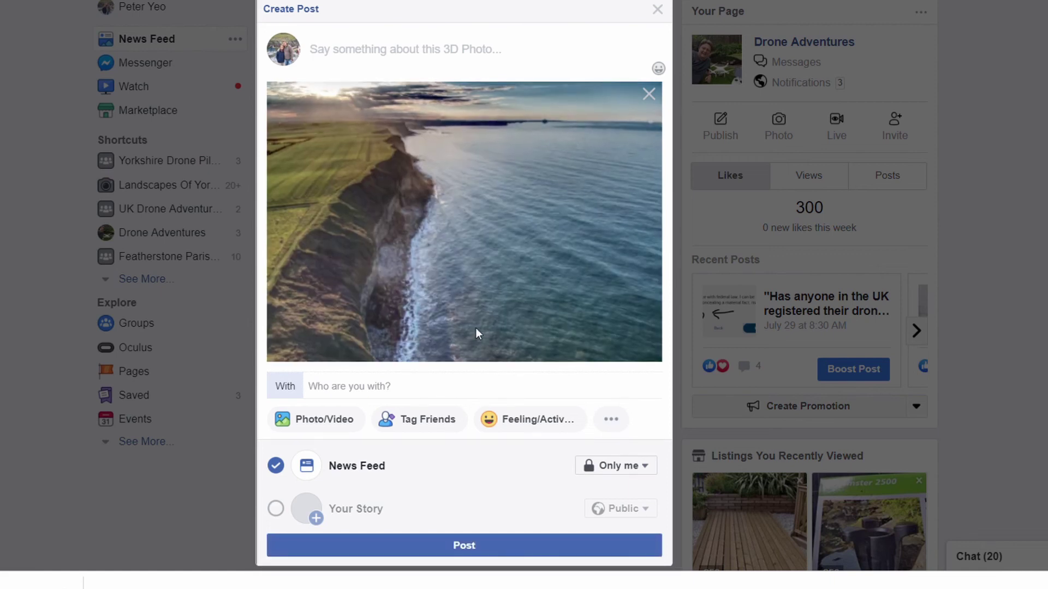
{"action": "left_click", "coordinate": [468, 549]}
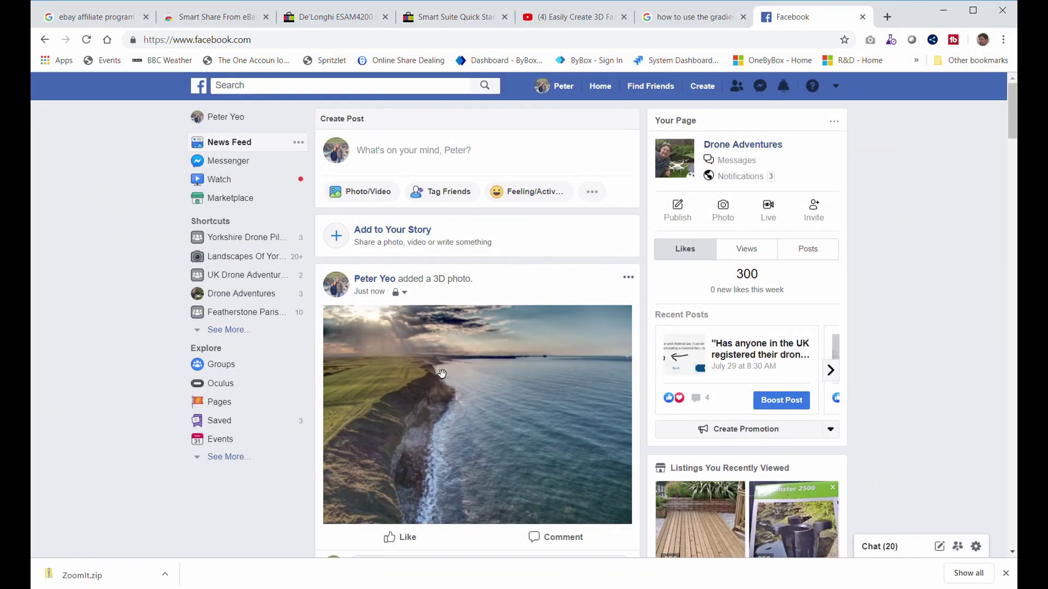
{"action": "left_click", "coordinate": [442, 374]}
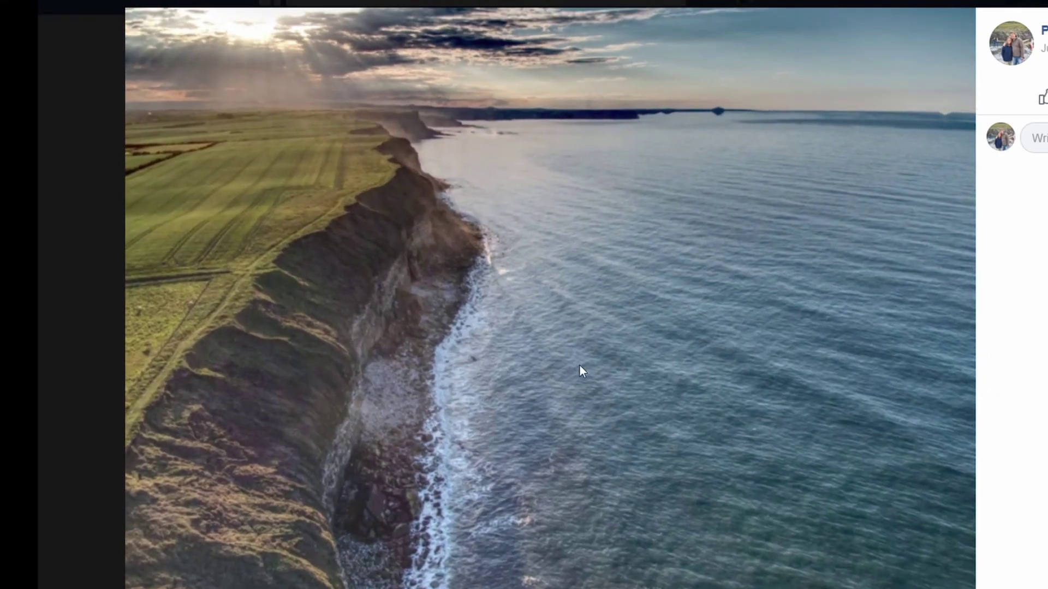